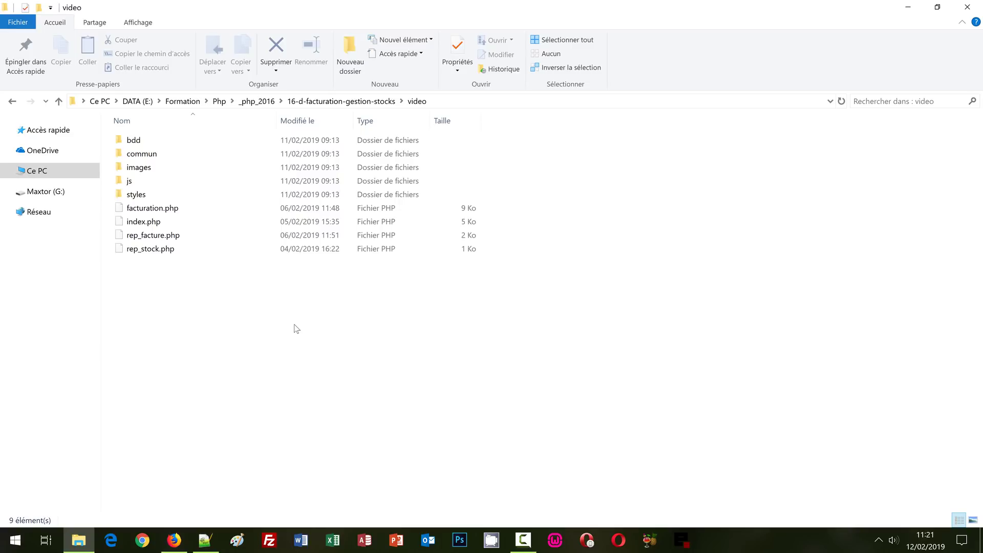
# Look over the video project folder, selecting index.php, facturation.php, rep_stock.php and rep_facture.php in turn
pyautogui.click(152, 223)
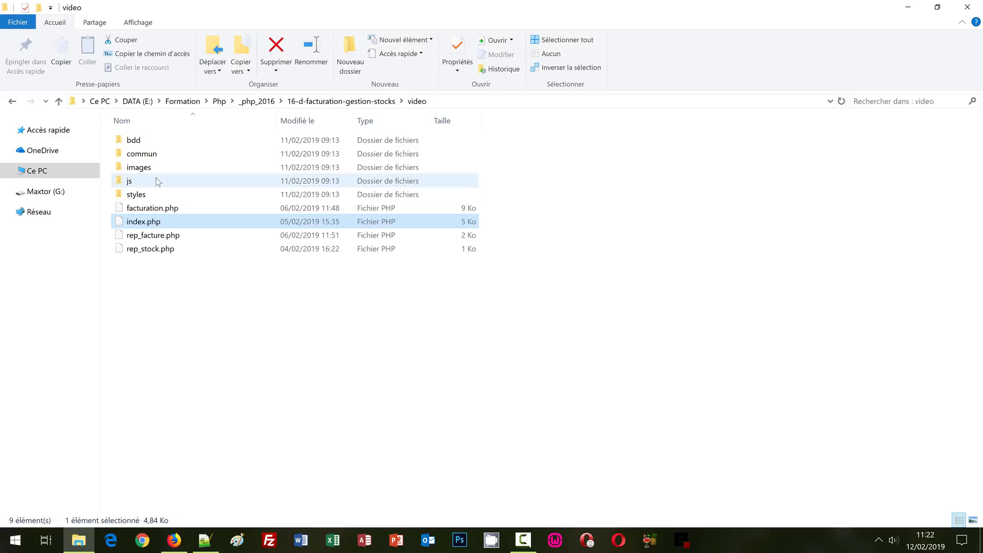
pyautogui.click(138, 142)
pyautogui.click(163, 223)
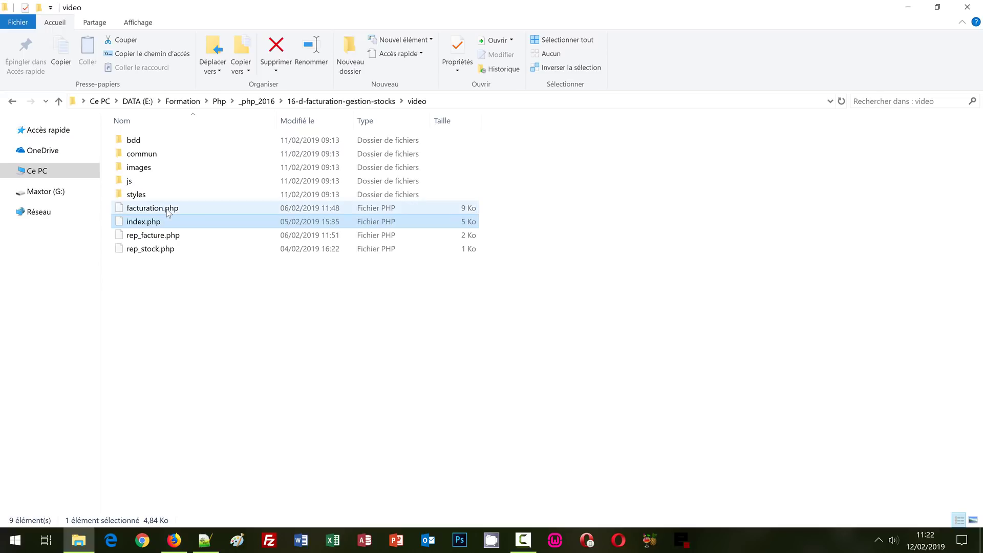
pyautogui.click(169, 212)
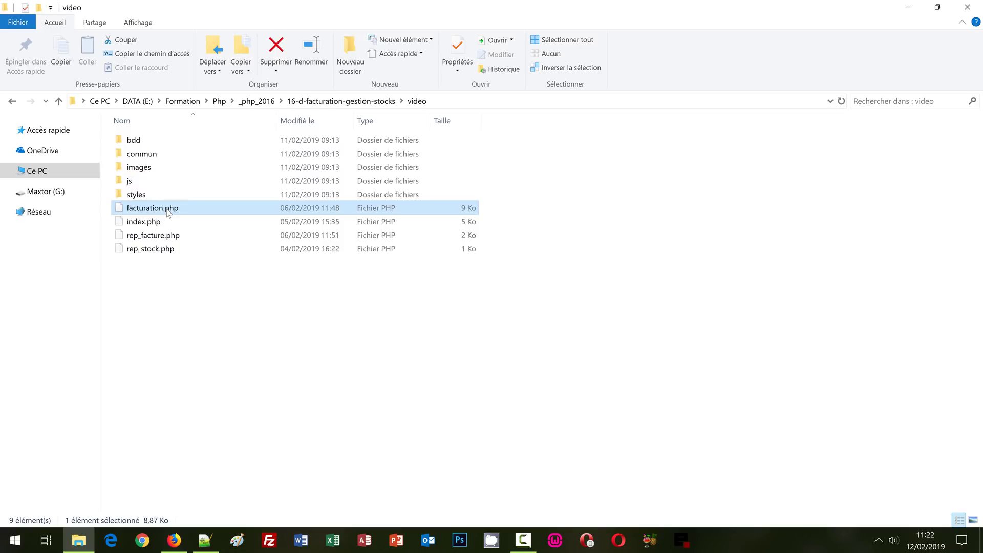
pyautogui.click(161, 250)
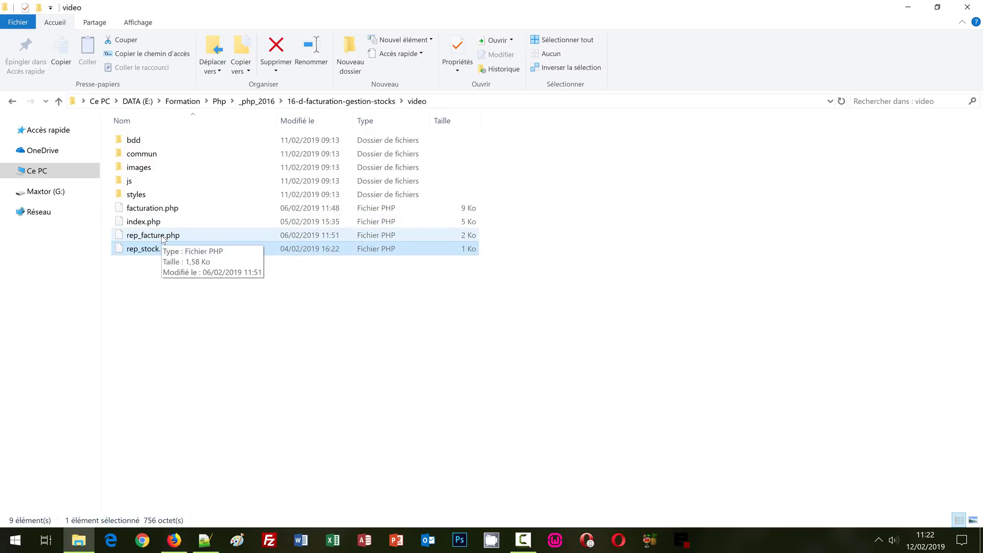
pyautogui.click(163, 236)
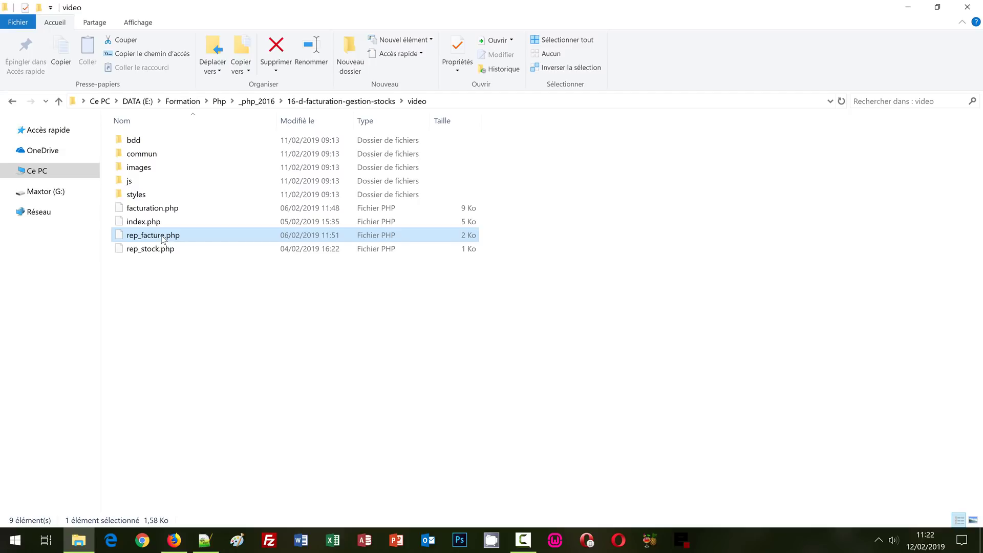
# Switch to Firefox, open phpMyAdmin from the EasyPHP Devserver page and display the structure of the stocks database
pyautogui.click(174, 540)
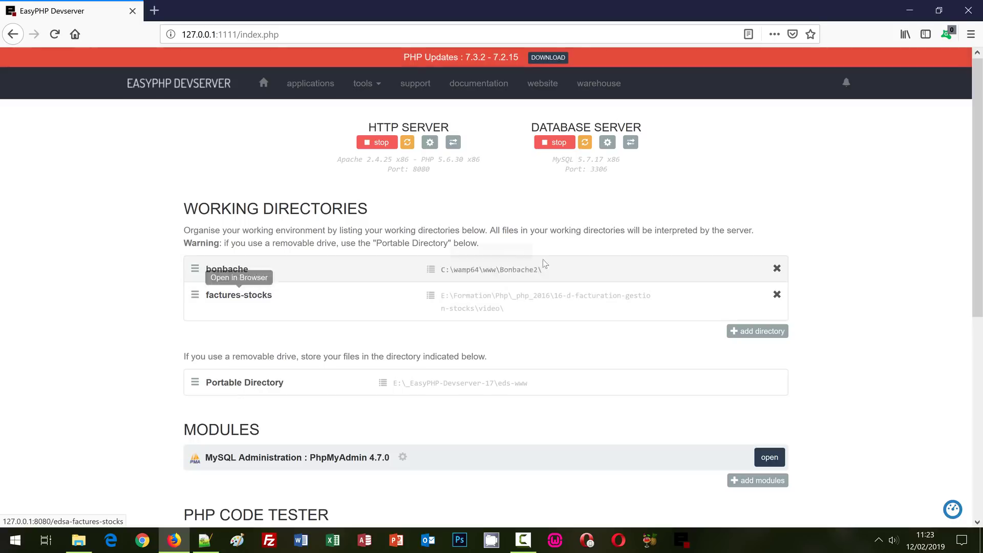
pyautogui.click(768, 457)
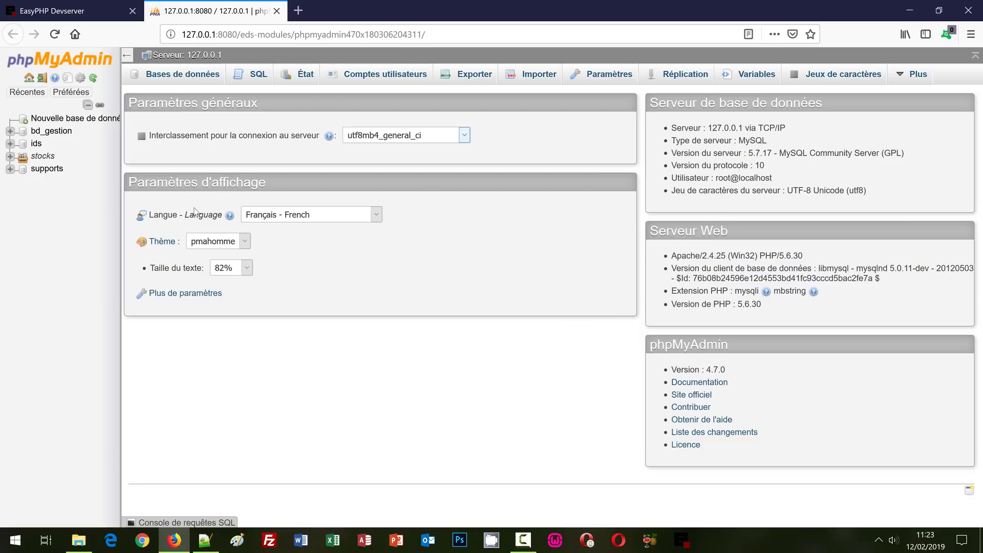
pyautogui.click(11, 157)
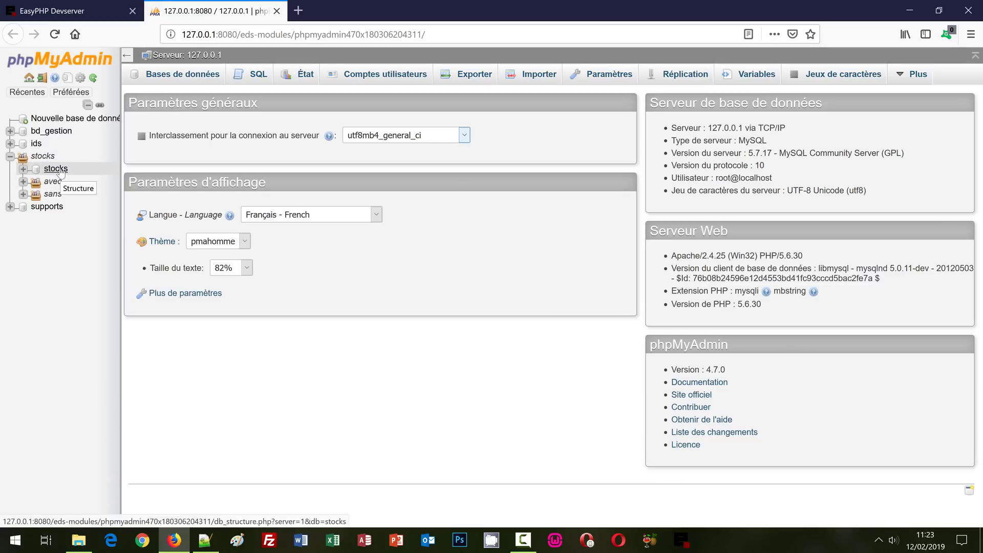
pyautogui.click(56, 169)
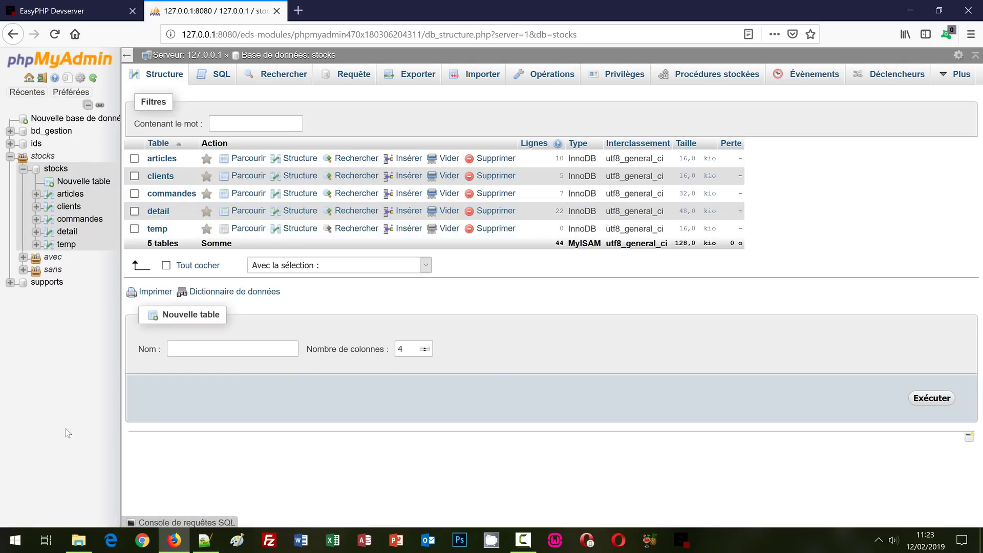
# Inspect stocks.sql in the bdd folder in File Explorer, return to the video folder and switch back to the database structure in Firefox
pyautogui.click(79, 540)
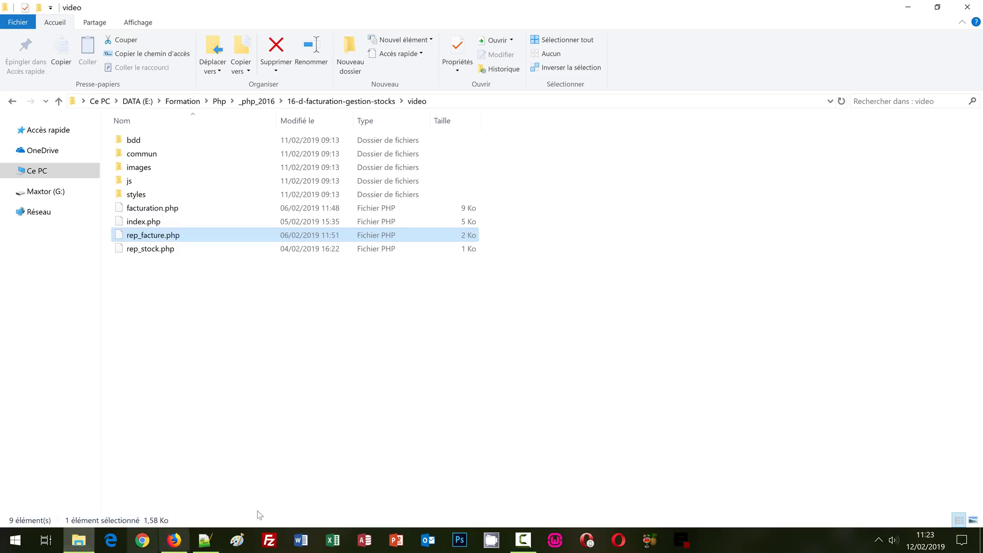
pyautogui.doubleClick(140, 140)
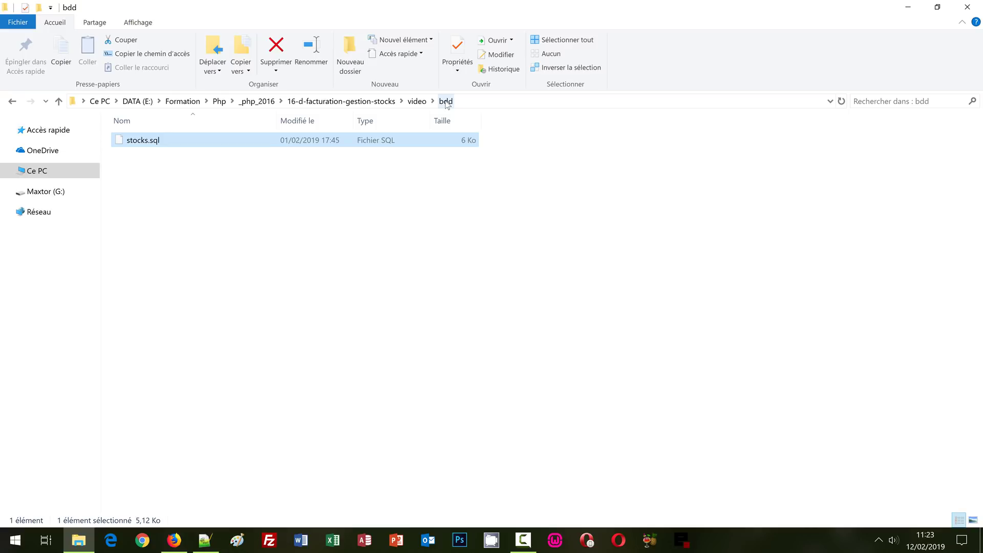
pyautogui.click(417, 101)
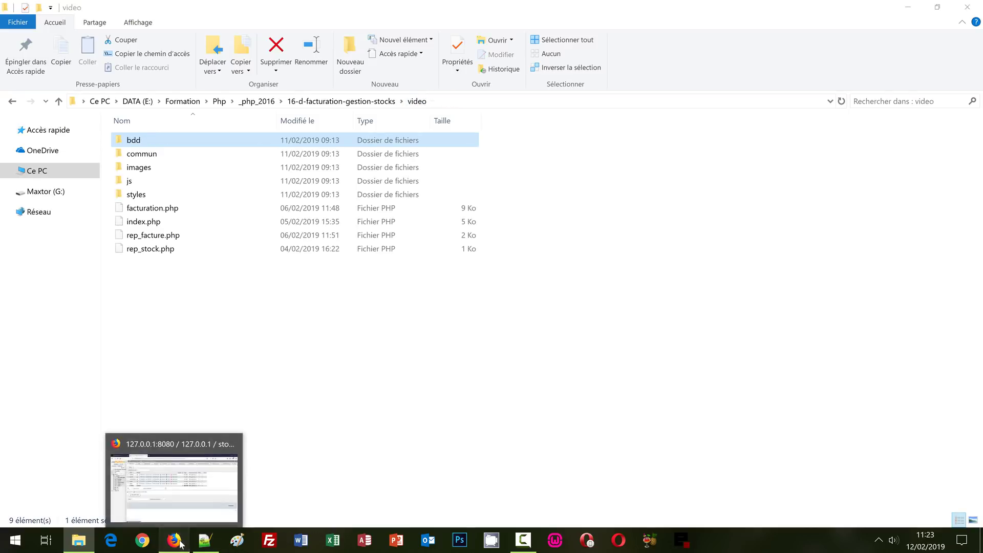
pyautogui.click(174, 540)
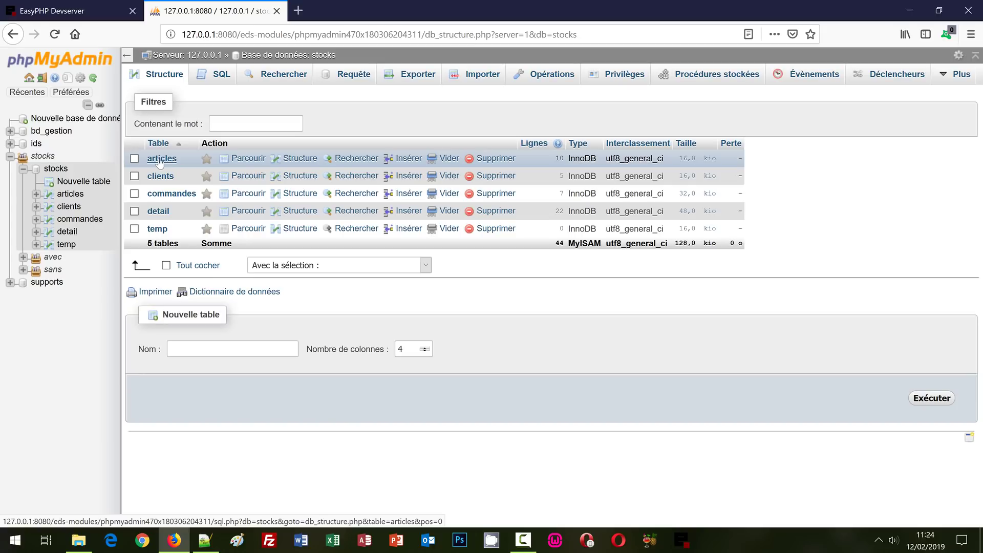
# Review the MySQL connection code of connexion.php in Notepad++ and check the file's place in the commun folder in File Explorer
pyautogui.click(204, 542)
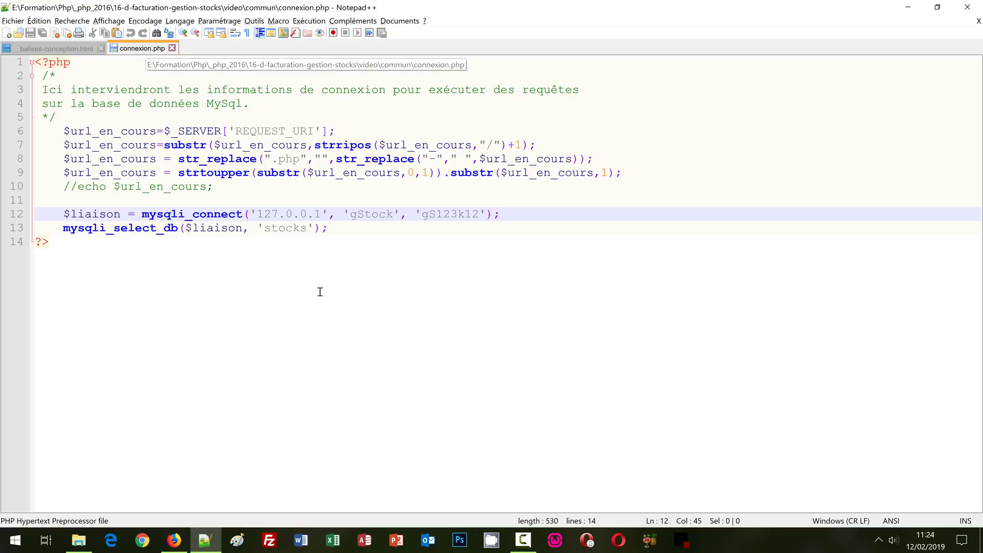
pyautogui.click(79, 540)
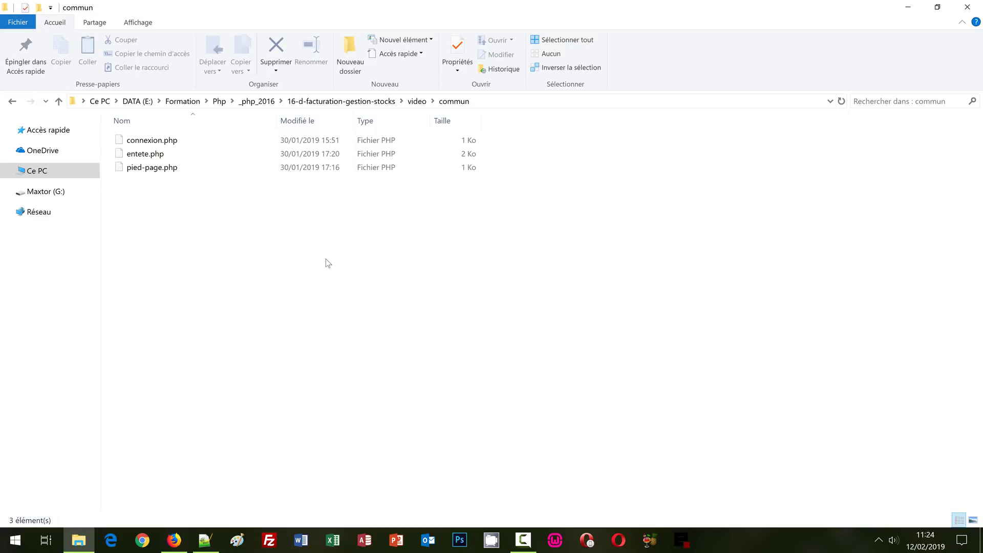
pyautogui.click(203, 542)
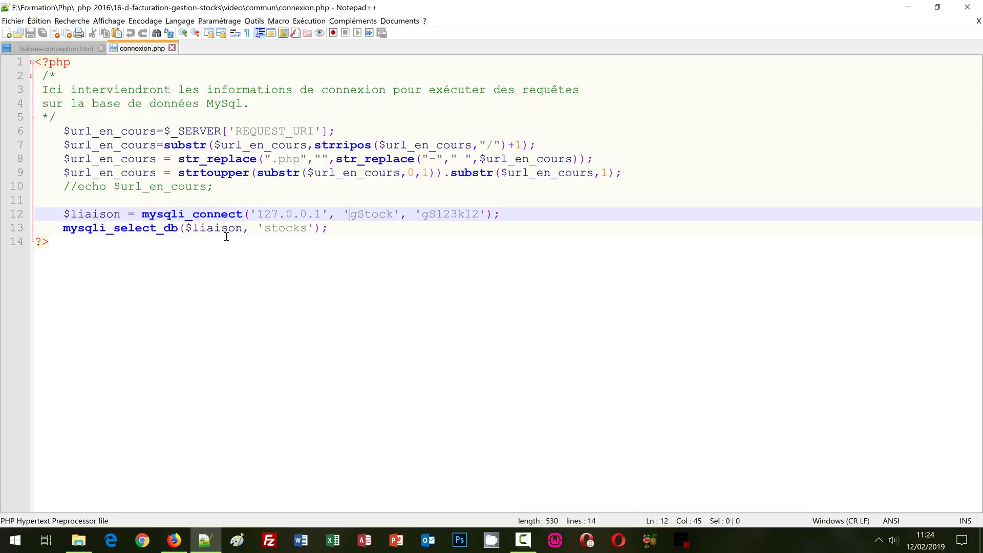
# Switch to Firefox, open the factures-stocks directory from EasyPHP Devserver in a new tab and choose b002 as the reference to update
pyautogui.click(174, 540)
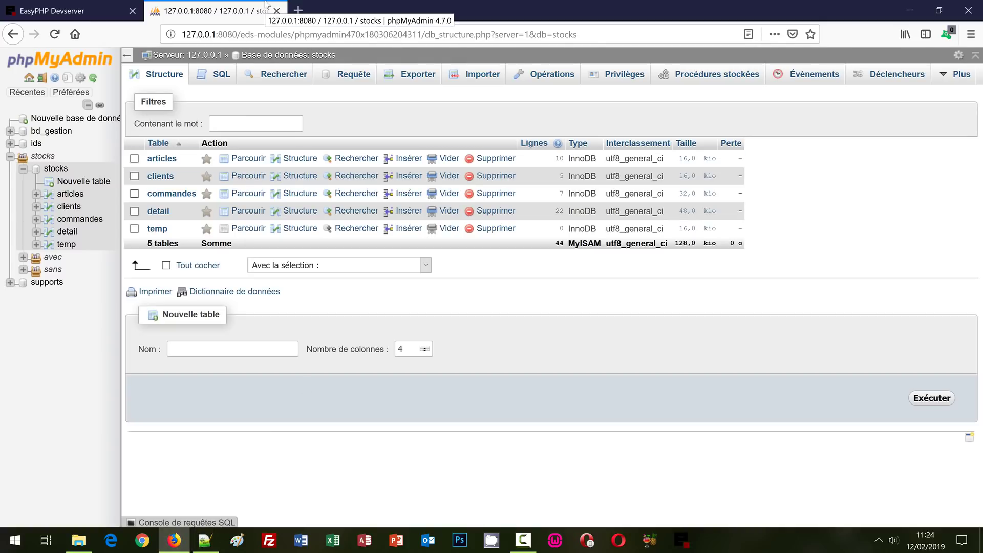
pyautogui.click(113, 5)
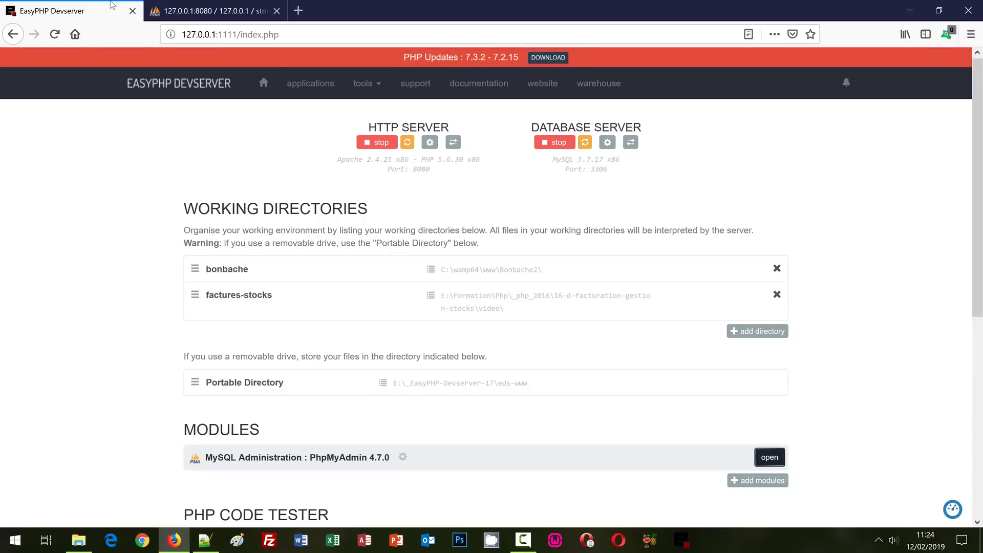
pyautogui.rightClick(233, 297)
pyautogui.click(309, 308)
pyautogui.click(393, 6)
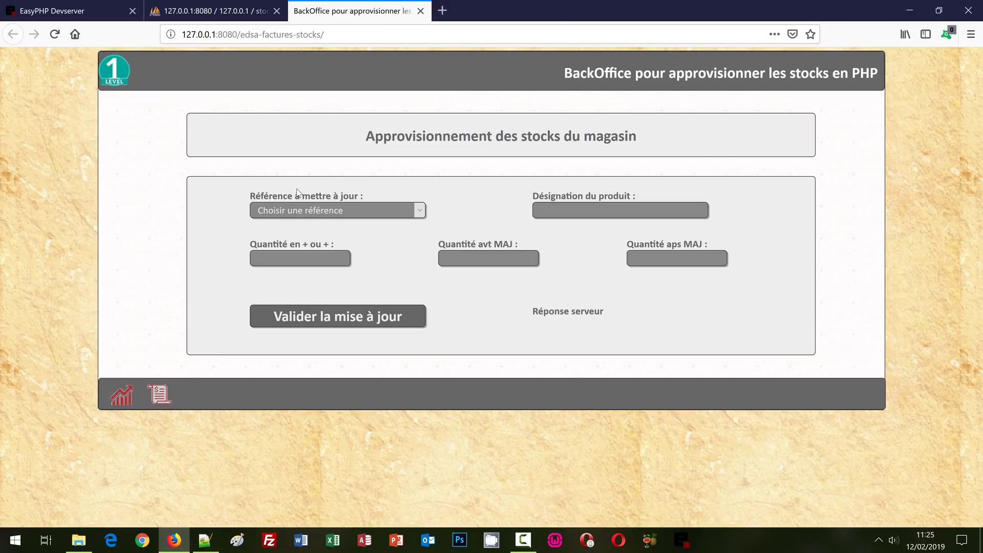
pyautogui.click(292, 217)
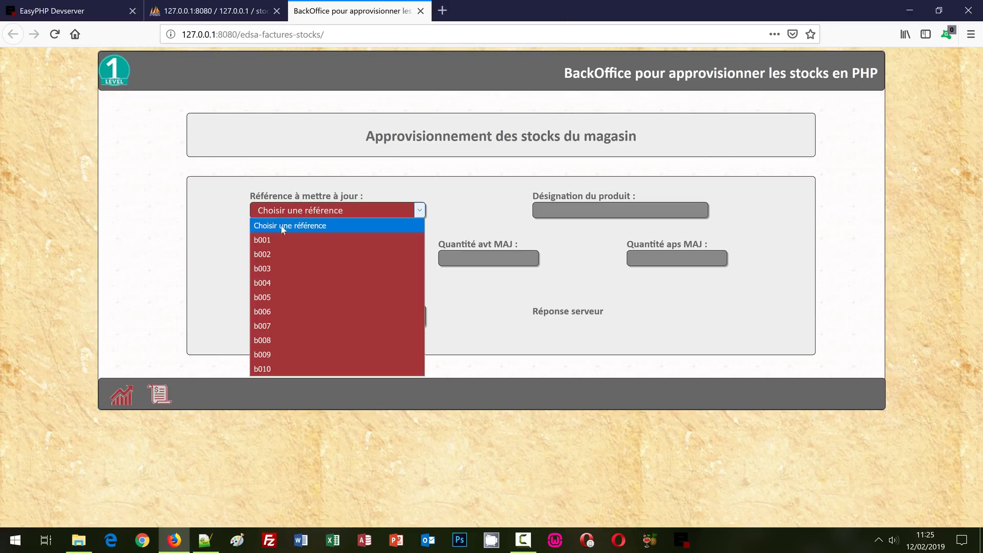
pyautogui.click(277, 254)
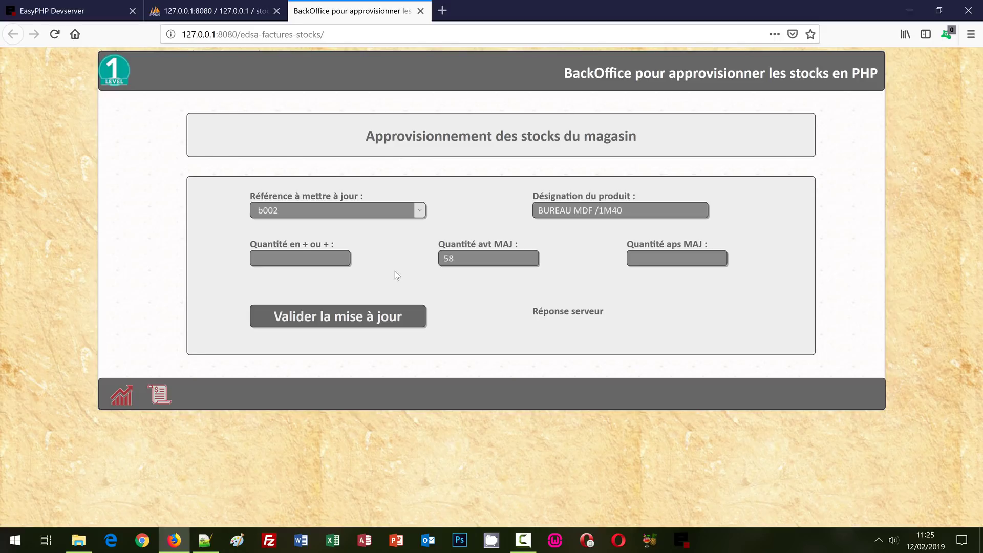
# Open the application's Facturation page and choose the second client in the client reference list
pyautogui.click(159, 397)
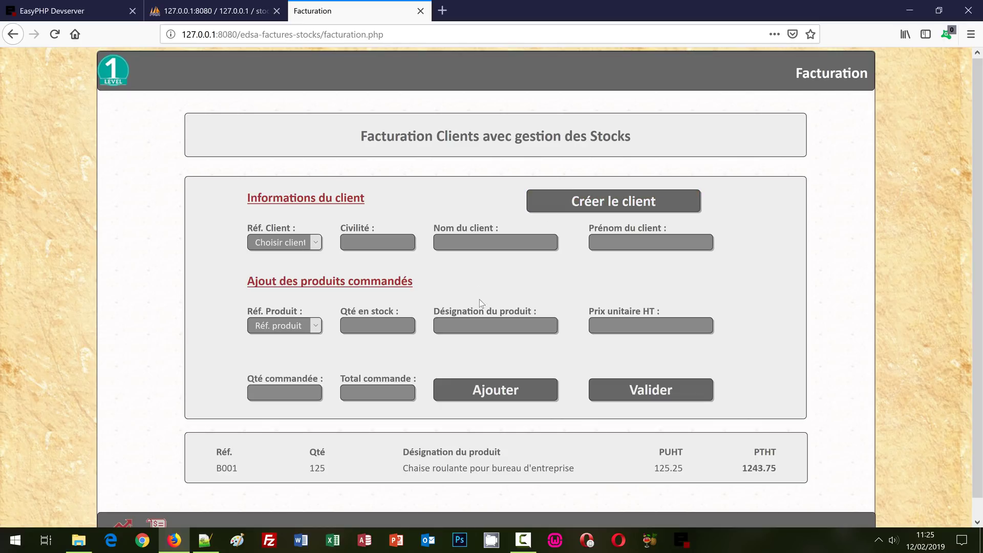
pyautogui.click(293, 245)
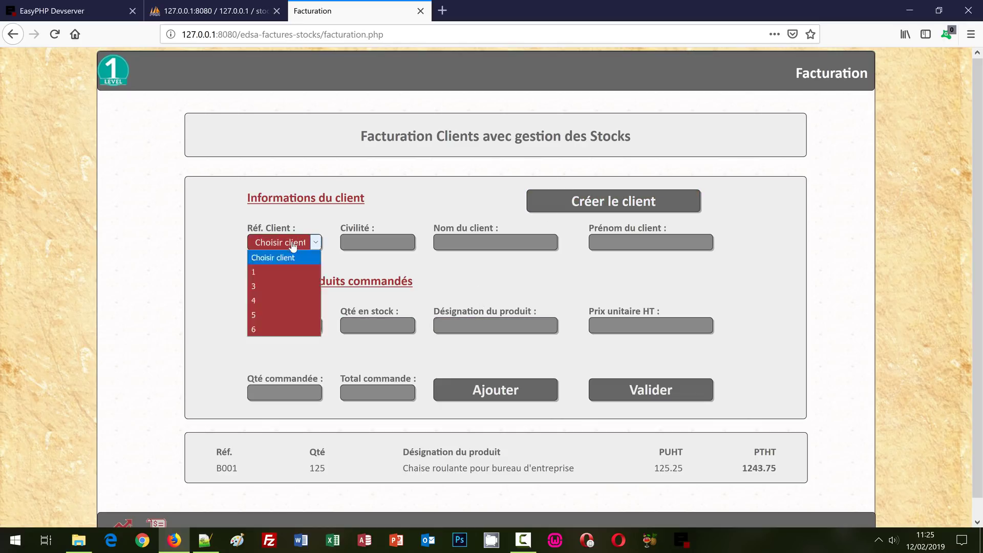
pyautogui.click(266, 286)
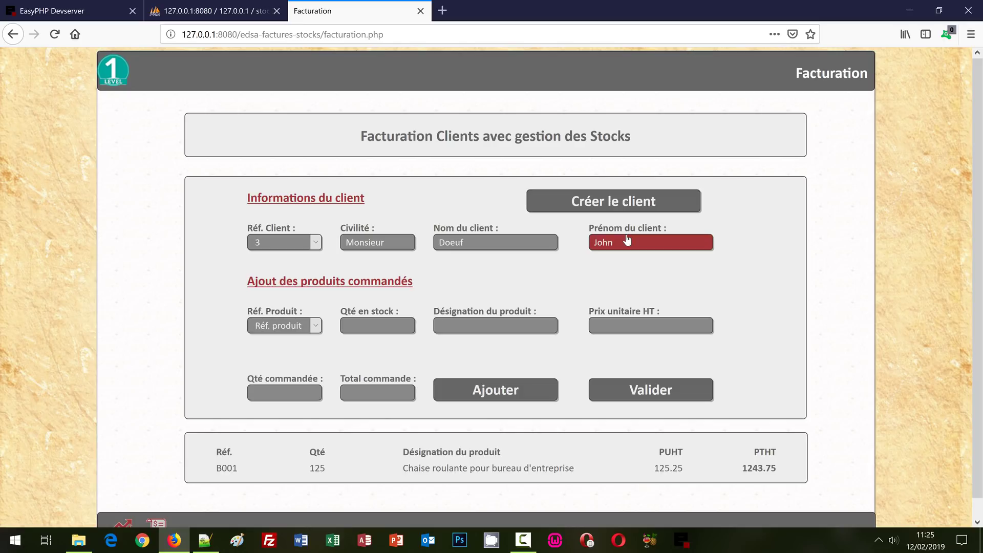
# Choose product reference b003 for the order and start editing its ordered quantity
pyautogui.click(280, 330)
pyautogui.click(278, 385)
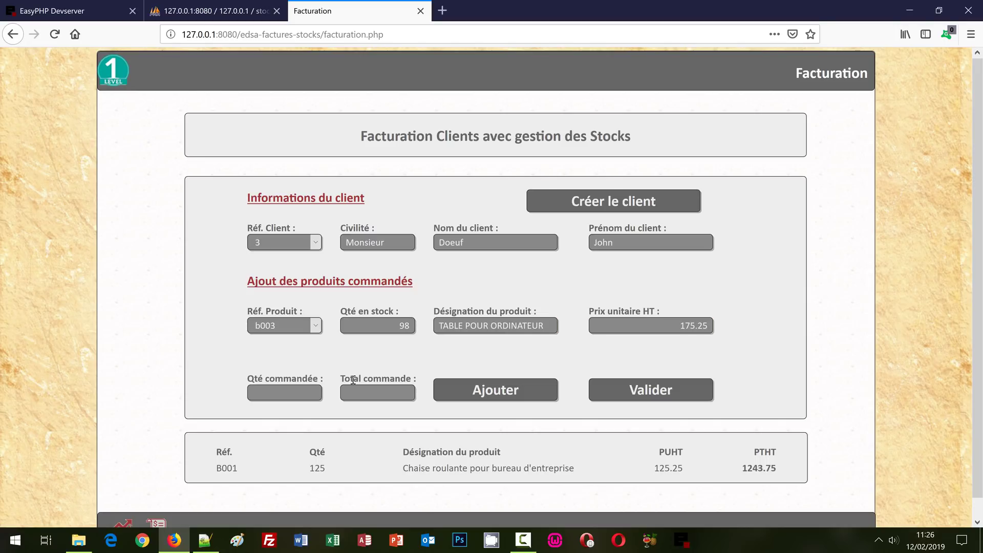
pyautogui.click(287, 395)
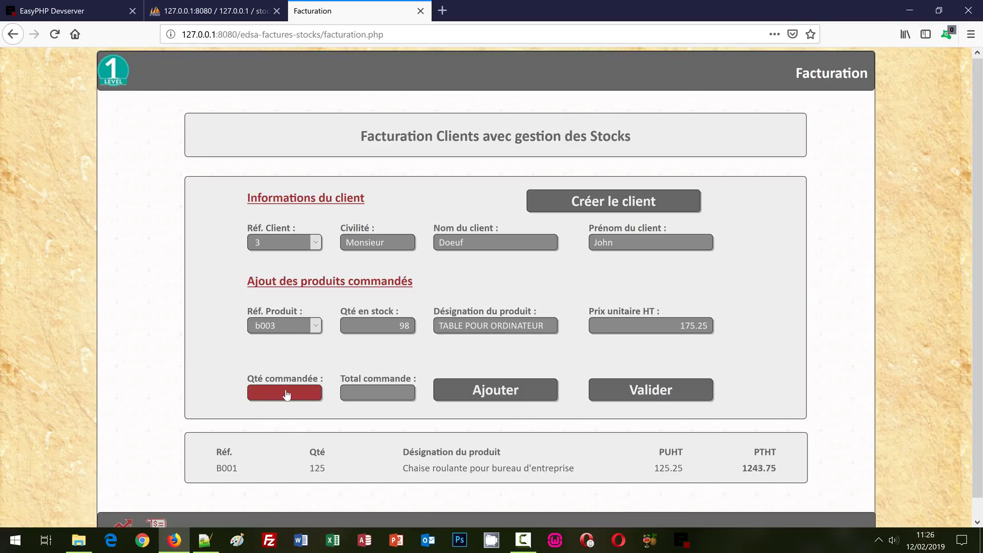